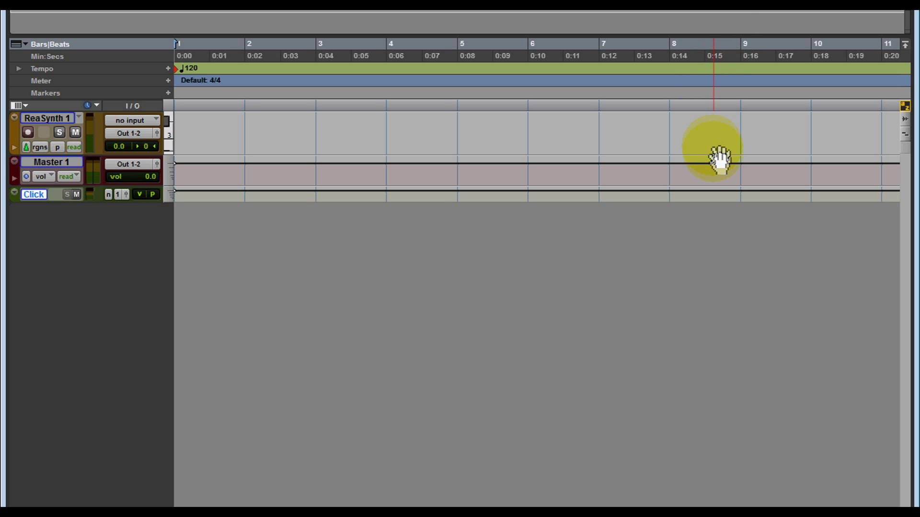
# Enlarge the ReaSynth 1 track and create one new mono audio track below it
pyautogui.moveTo(98, 156); pyautogui.dragTo(110, 251)
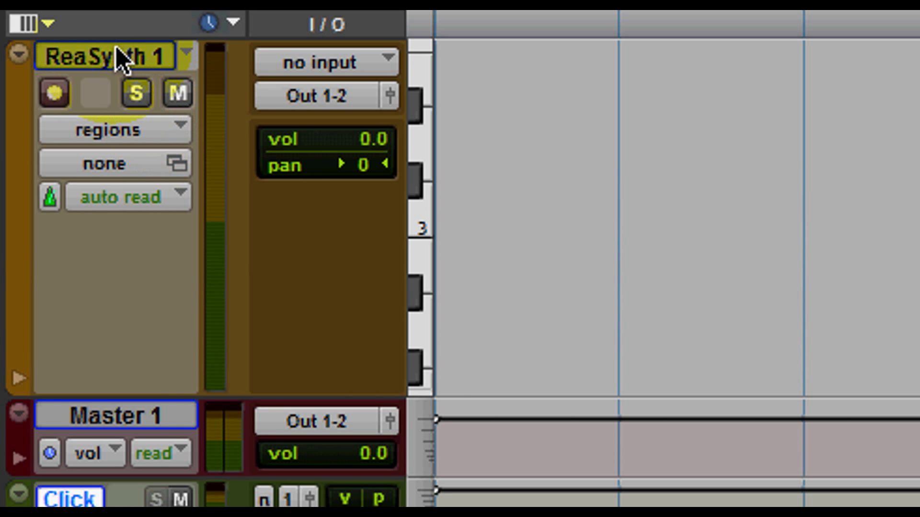
pyautogui.click(115, 49)
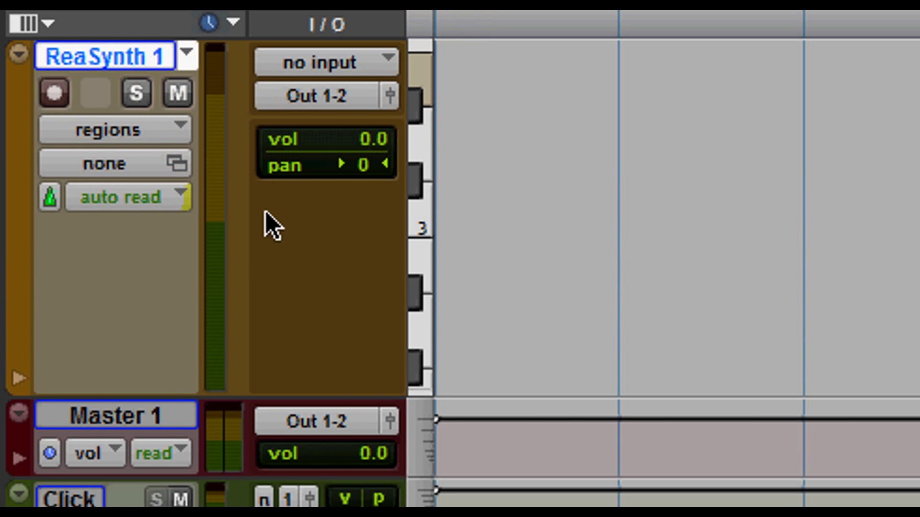
pyautogui.hotkey('ctrl', 'shift', 'n')
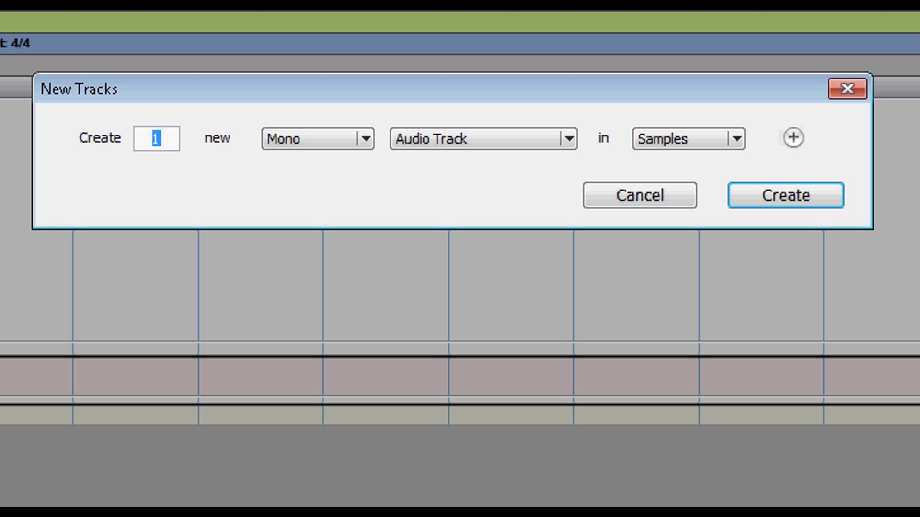
pyautogui.press('Return')
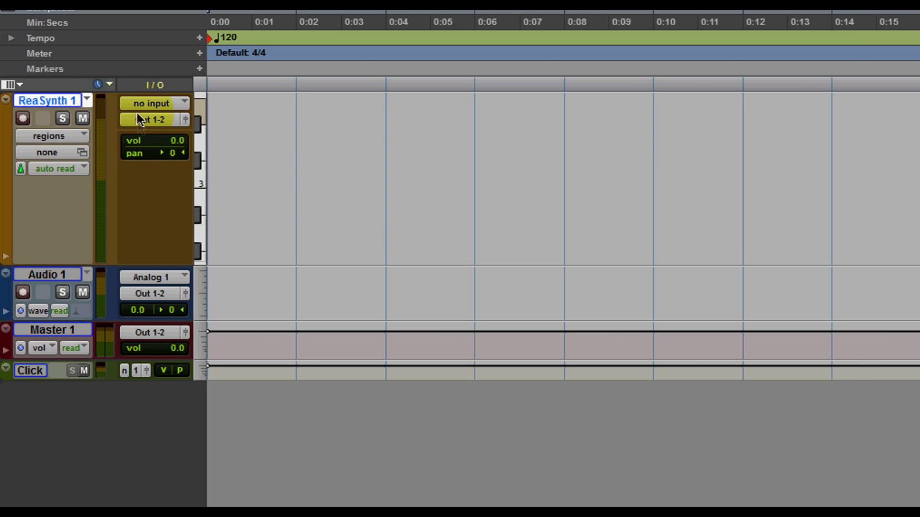
# Route the ReaSynth 1 track's output to Bus 128 (Mono)
pyautogui.click(138, 117)
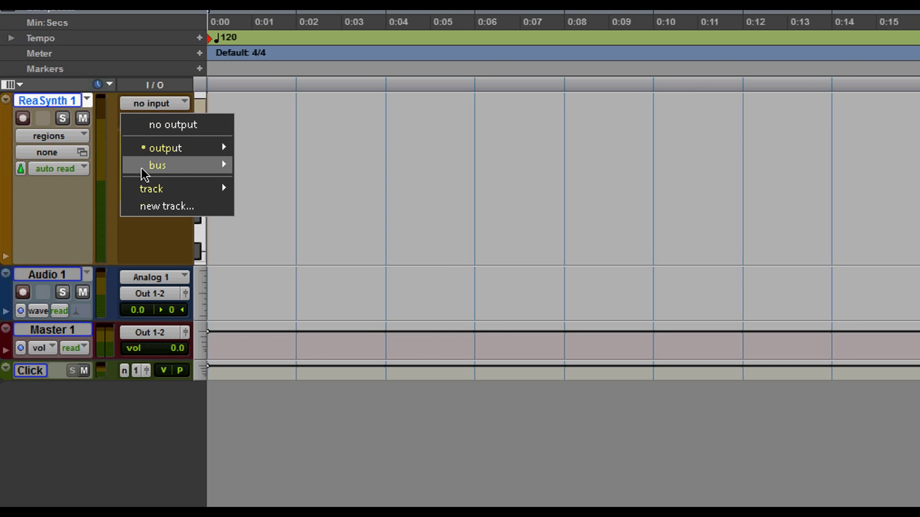
pyautogui.moveTo(143, 175)
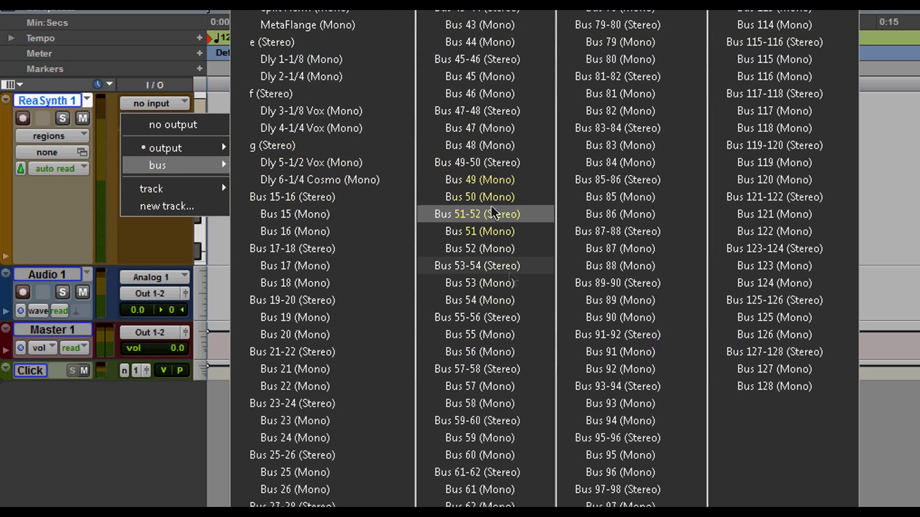
pyautogui.click(778, 387)
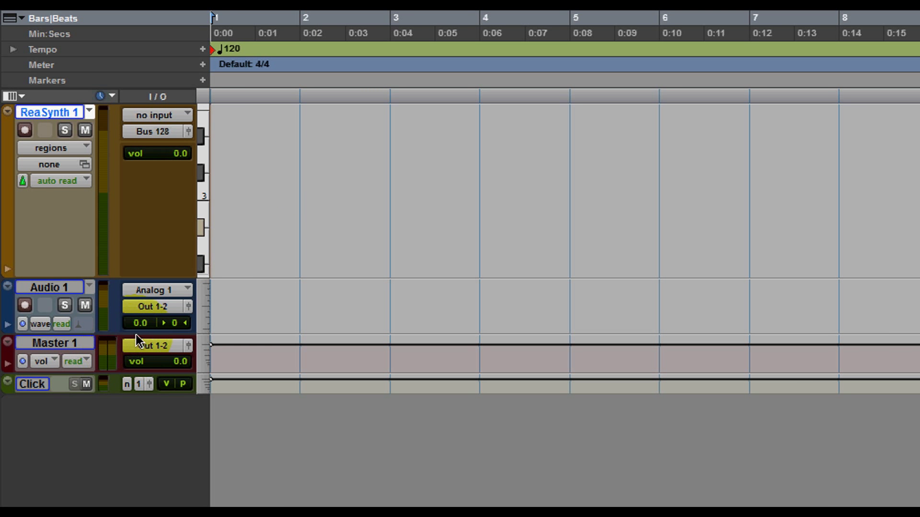
# Enlarge the Audio 1 track and set its input to Bus 128 (Mono)
pyautogui.moveTo(136, 334); pyautogui.dragTo(146, 417)
pyautogui.click(151, 291)
pyautogui.moveTo(163, 341)
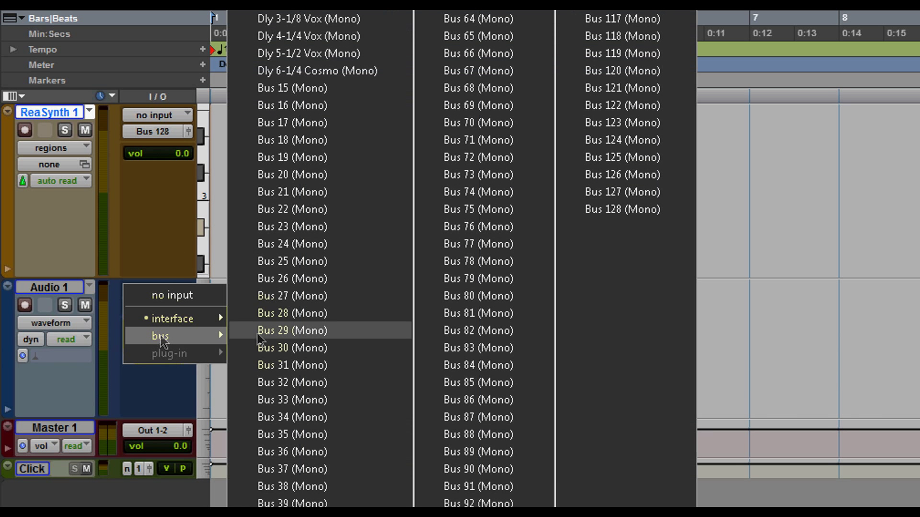
pyautogui.click(657, 211)
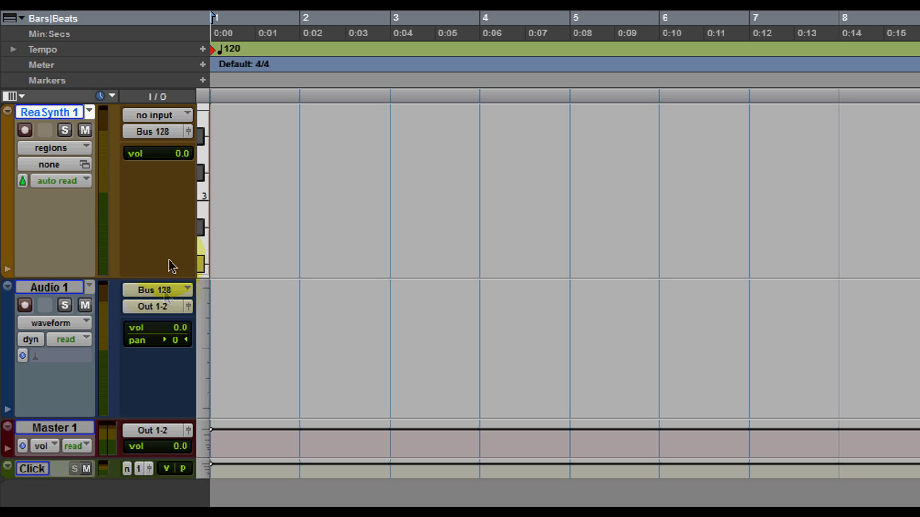
# Record-arm the Audio 1 track and make a timeline selection from bar 1 to bar 7 on it
pyautogui.click(45, 114)
pyautogui.click(275, 90)
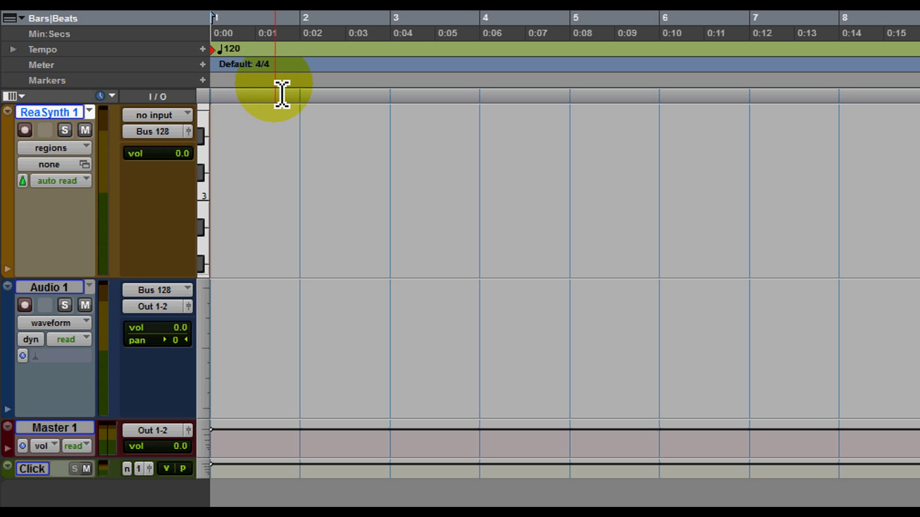
pyautogui.click(57, 306)
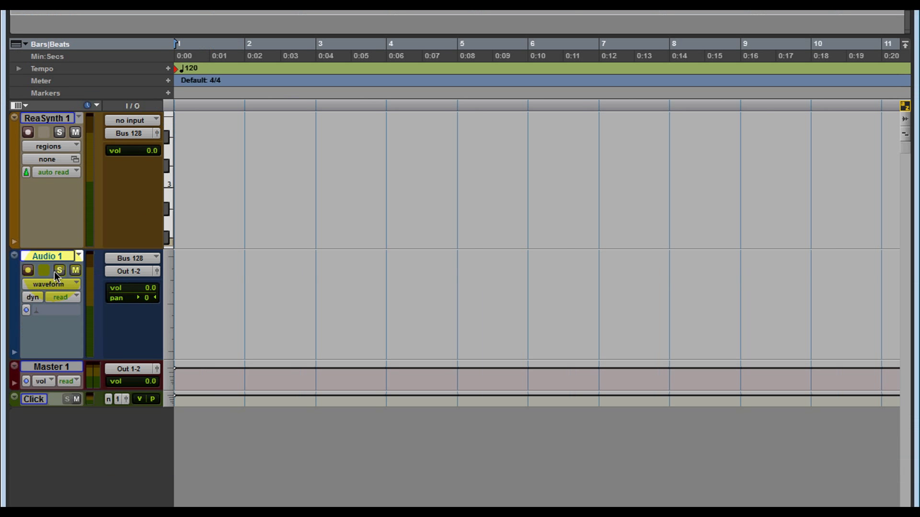
pyautogui.click(135, 262)
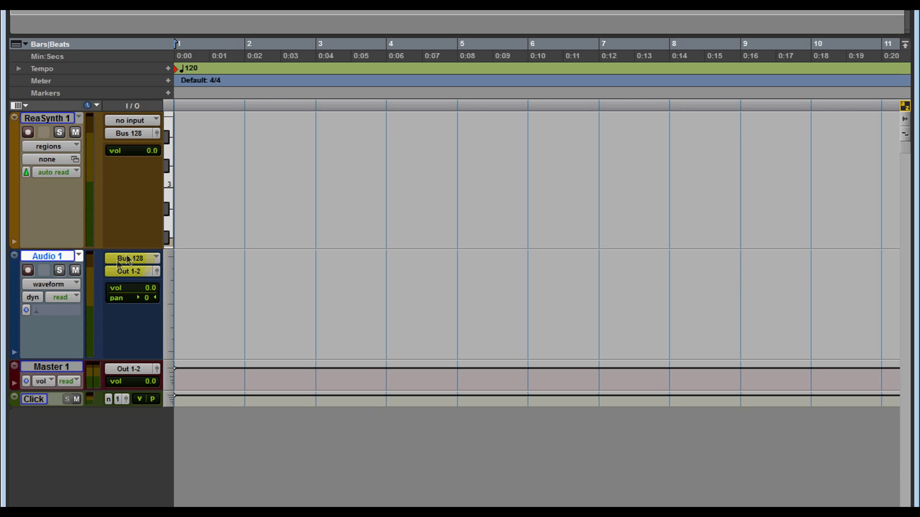
pyautogui.click(28, 270)
pyautogui.click(360, 186)
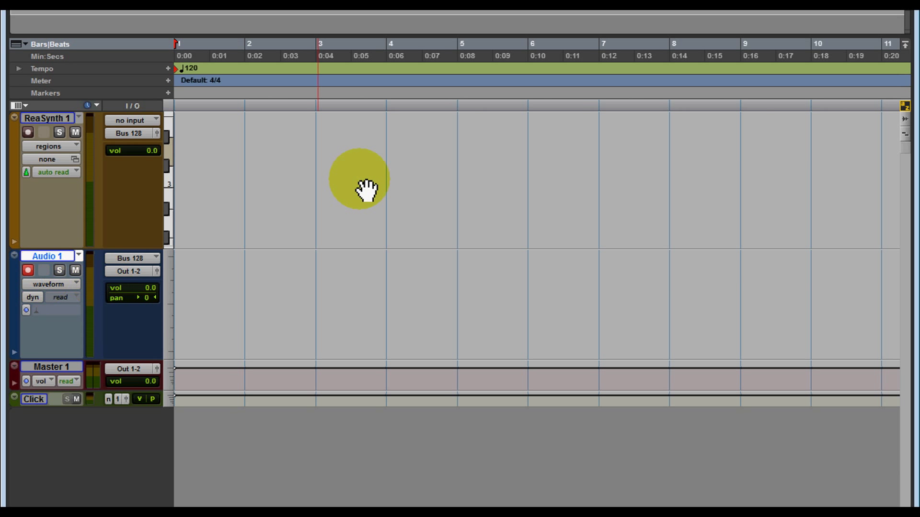
pyautogui.click(497, 126)
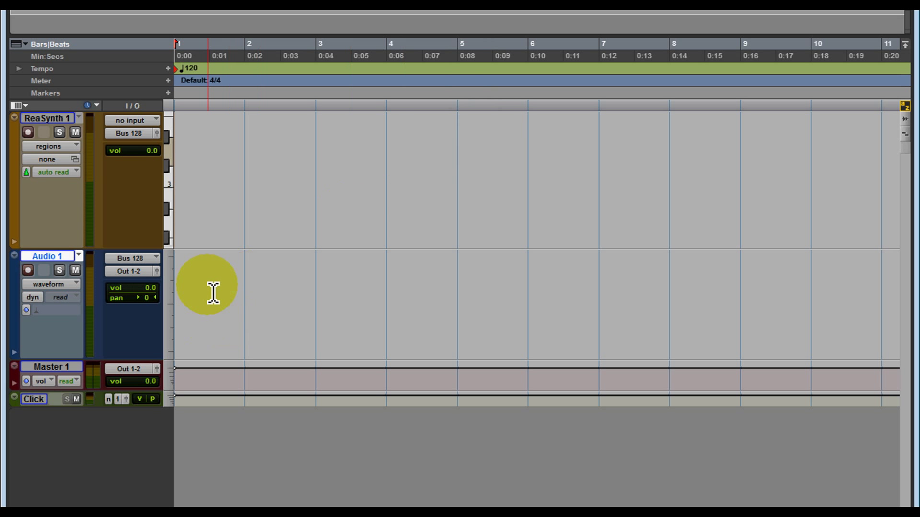
pyautogui.moveTo(247, 148); pyautogui.dragTo(722, 140)
pyautogui.moveTo(564, 304); pyautogui.dragTo(74, 345)
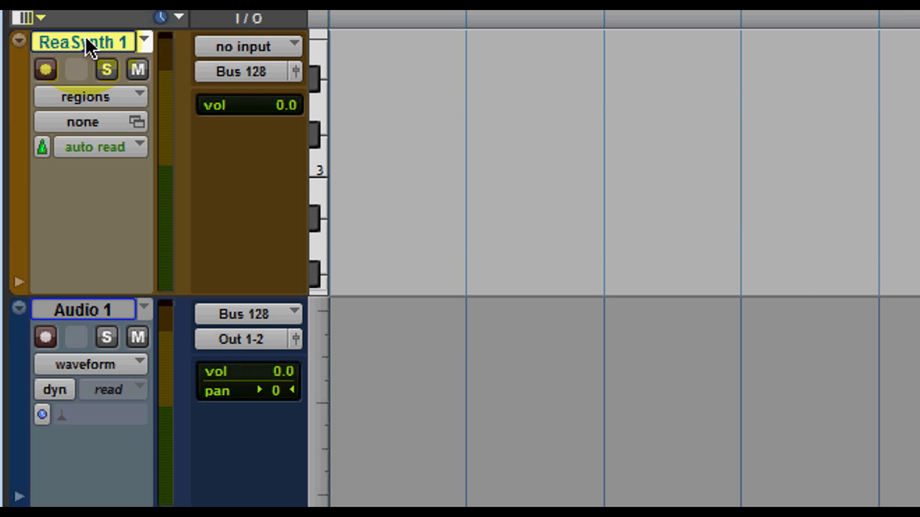
# Review the commands available for the ReaSynth 1 track and delete the Audio 1 track
pyautogui.rightClick(48, 116)
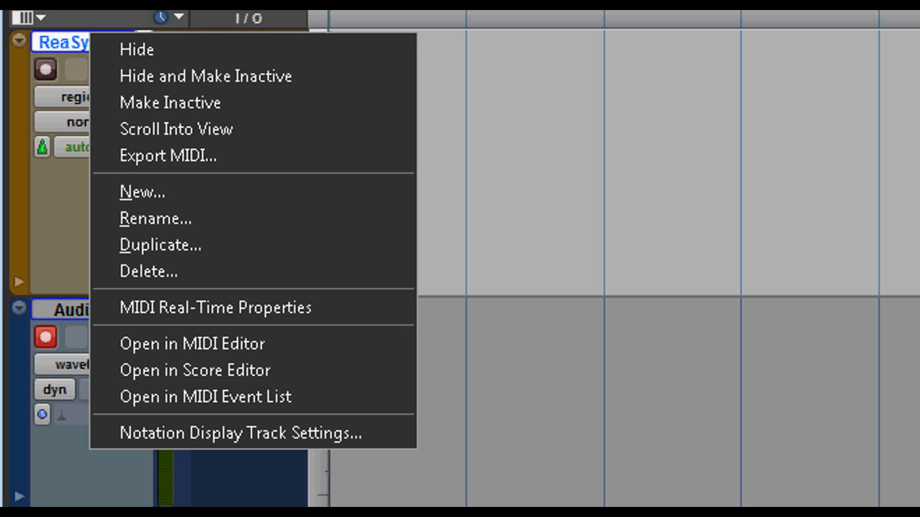
pyautogui.click(1, 99)
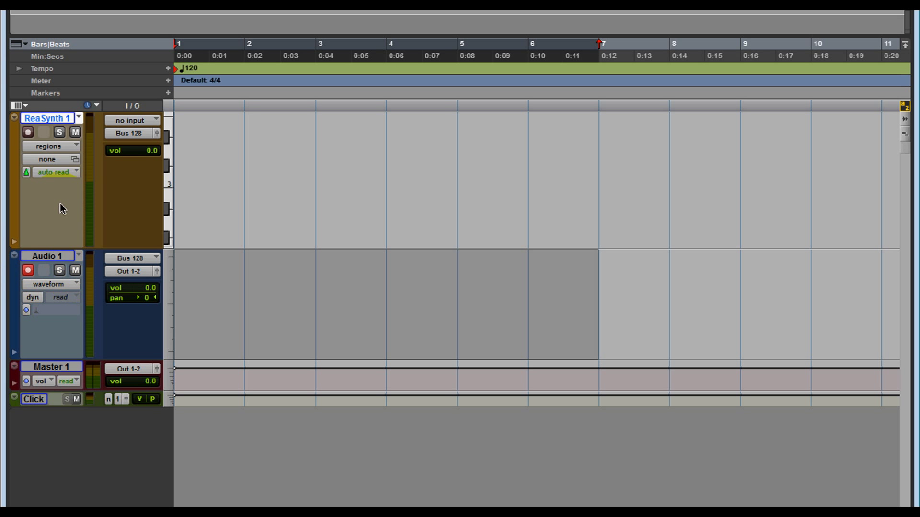
pyautogui.rightClick(37, 257)
pyautogui.click(73, 274)
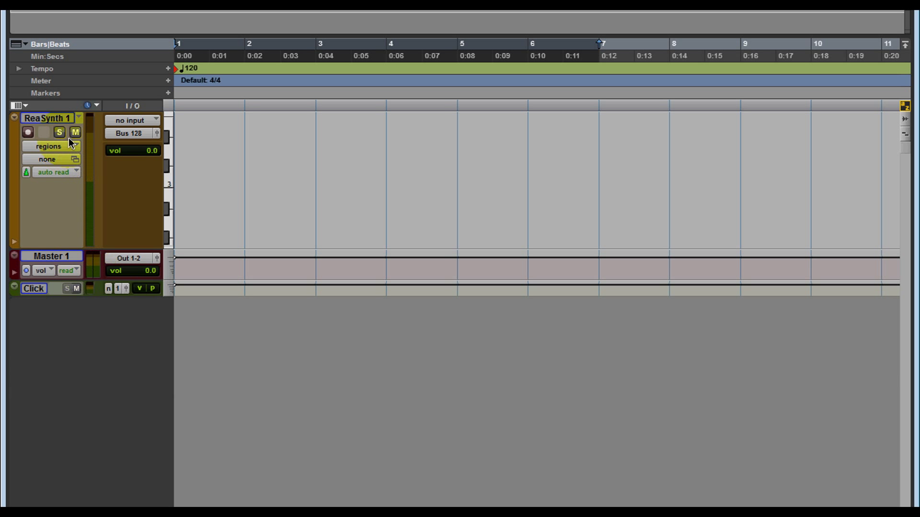
# Route the ReaSynth 1 track's output back to Out 1-2 and reduce the track's height
pyautogui.click(129, 133)
pyautogui.moveTo(137, 154)
pyautogui.click(222, 154)
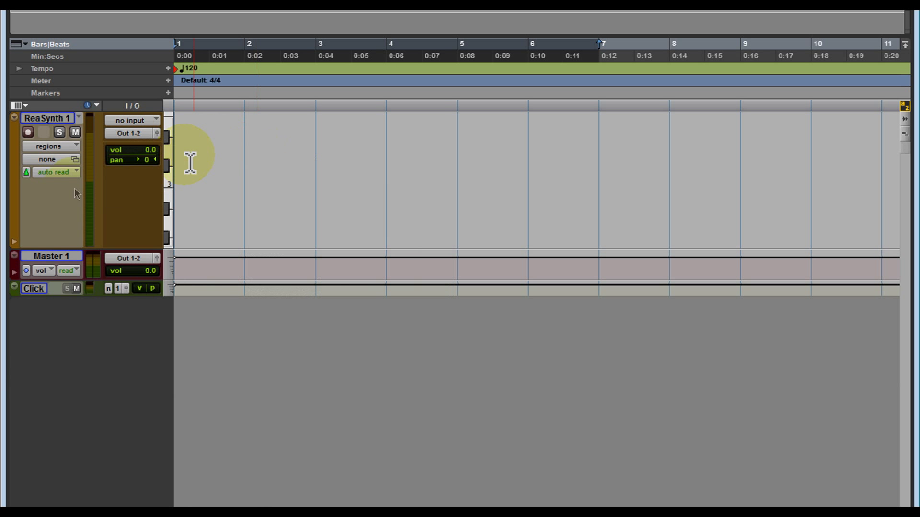
pyautogui.moveTo(55, 250); pyautogui.dragTo(60, 153)
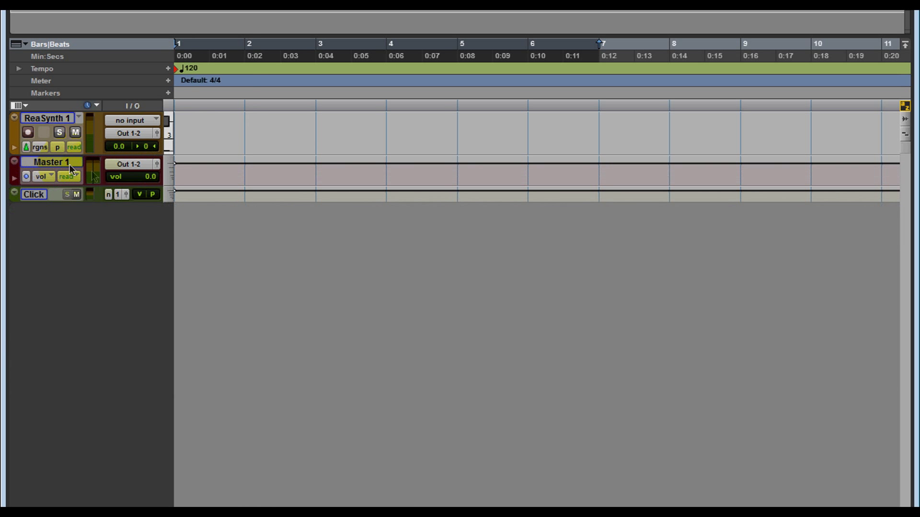
# Show the mixer, open the REAPER ReWire insert on the ReaSynth 1 track, and choose REAPER Output 3 as its source
pyautogui.hotkey('ctrl', '=')
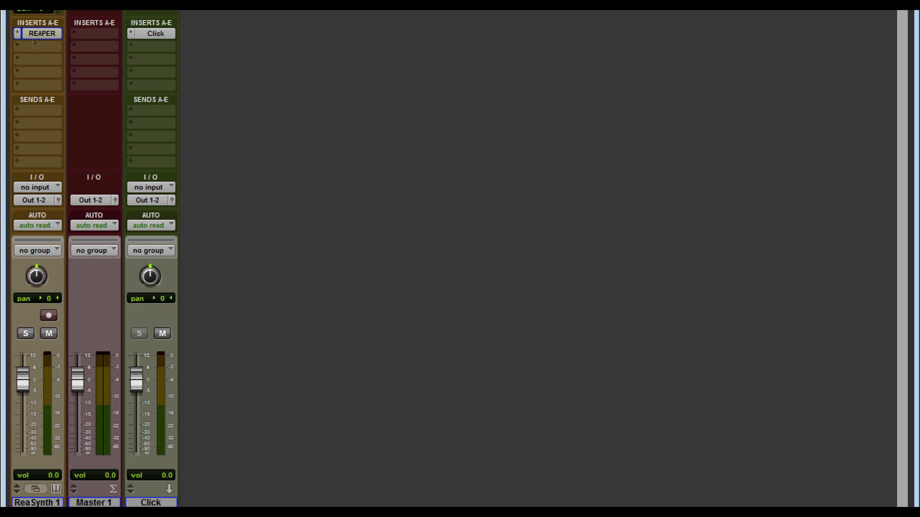
pyautogui.click(44, 34)
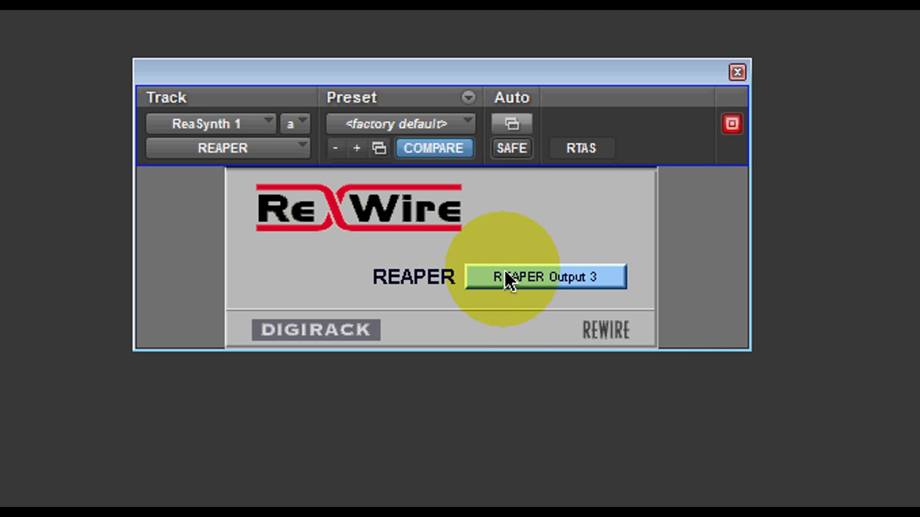
pyautogui.click(575, 278)
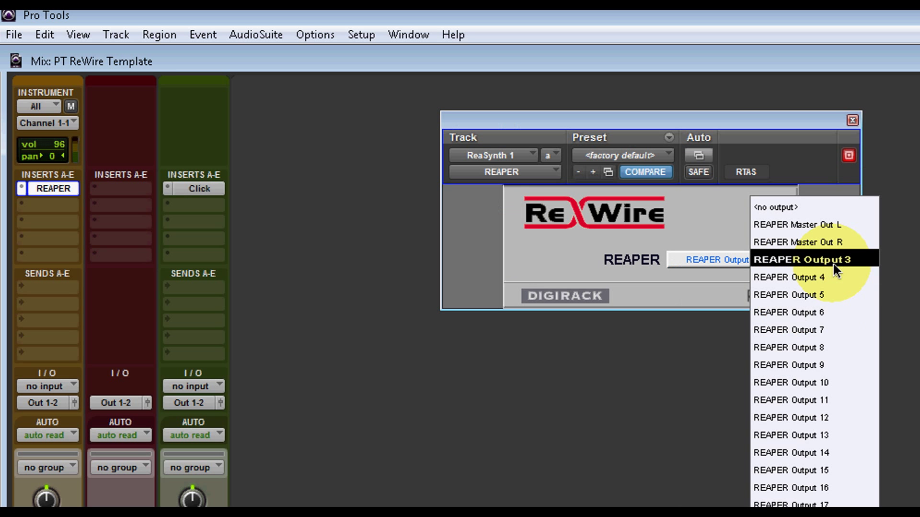
pyautogui.click(815, 276)
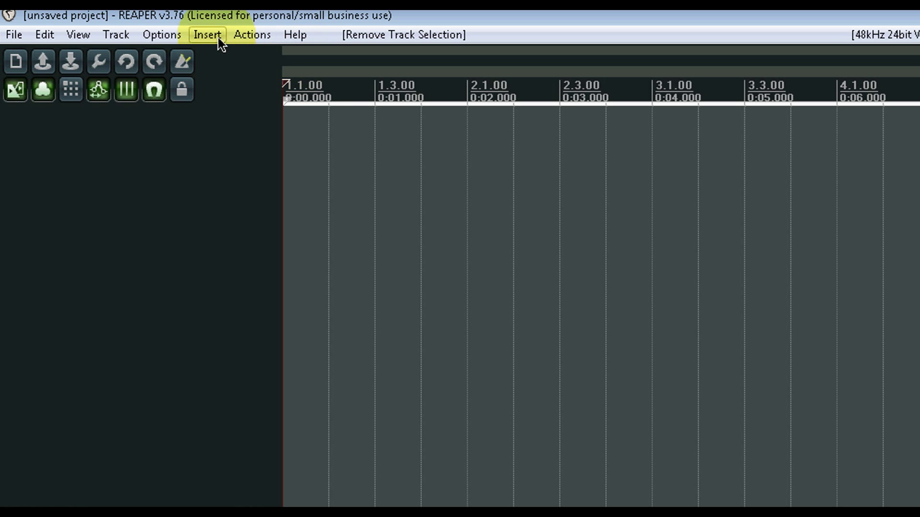
# In REAPER, insert the Kore Player virtual instrument on a new track
pyautogui.click(217, 36)
pyautogui.click(217, 76)
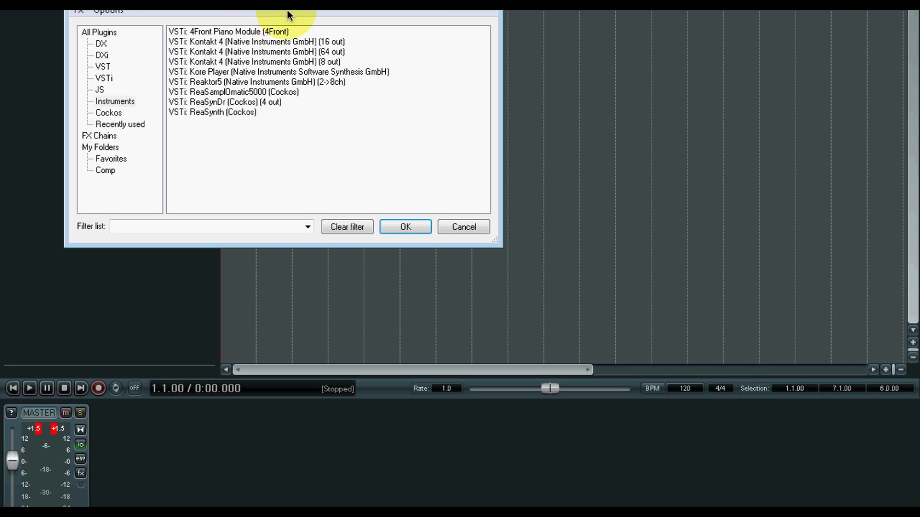
pyautogui.click(227, 72)
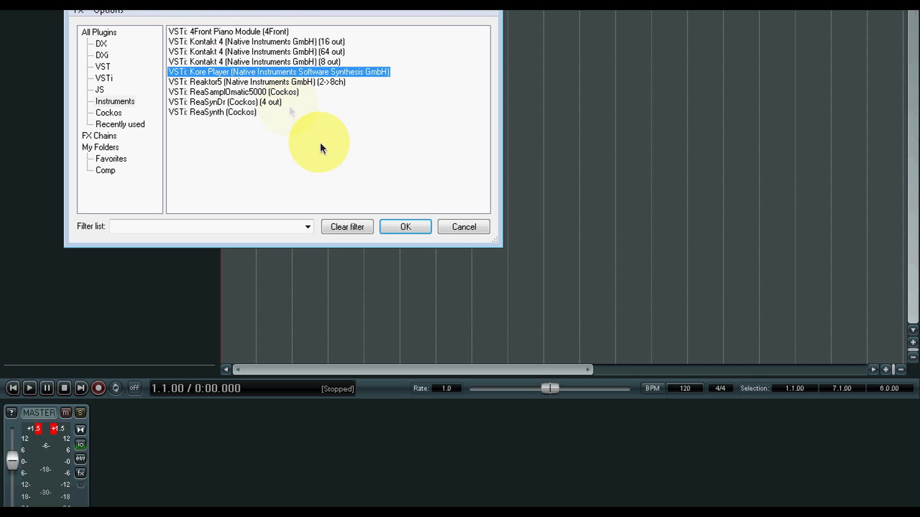
pyautogui.click(396, 231)
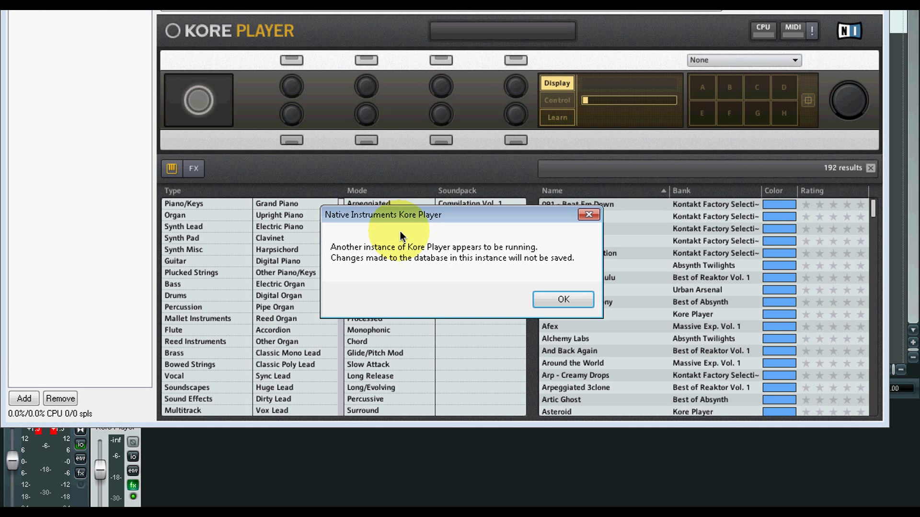
# Select the 091 - Coral sound in Kore Player and close the instrument window
pyautogui.click(564, 300)
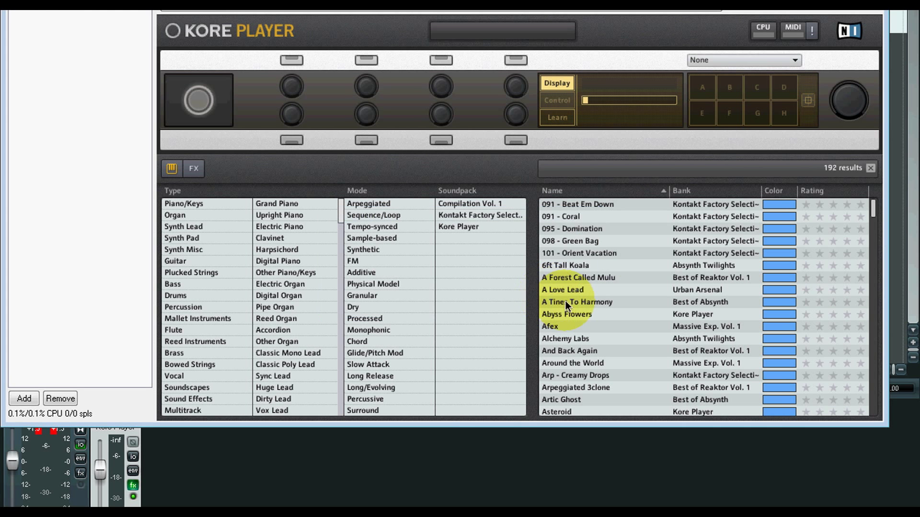
pyautogui.click(573, 217)
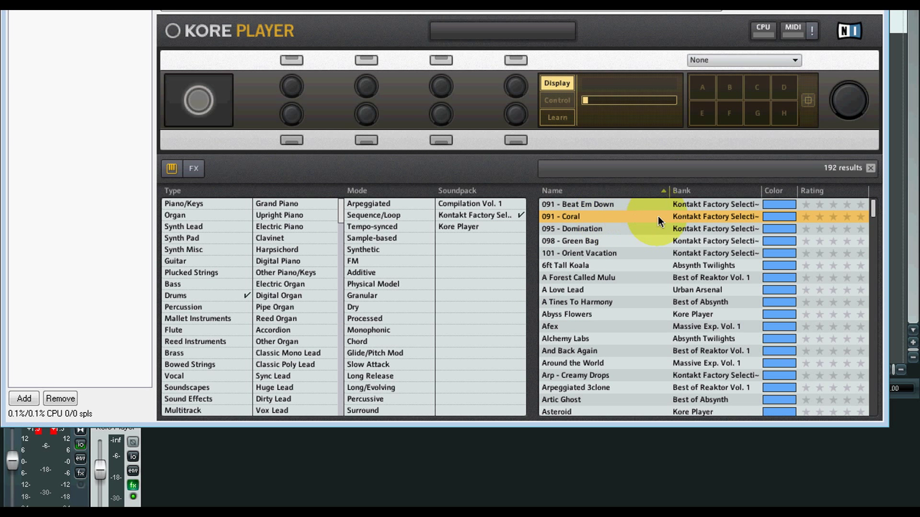
pyautogui.press('Escape')
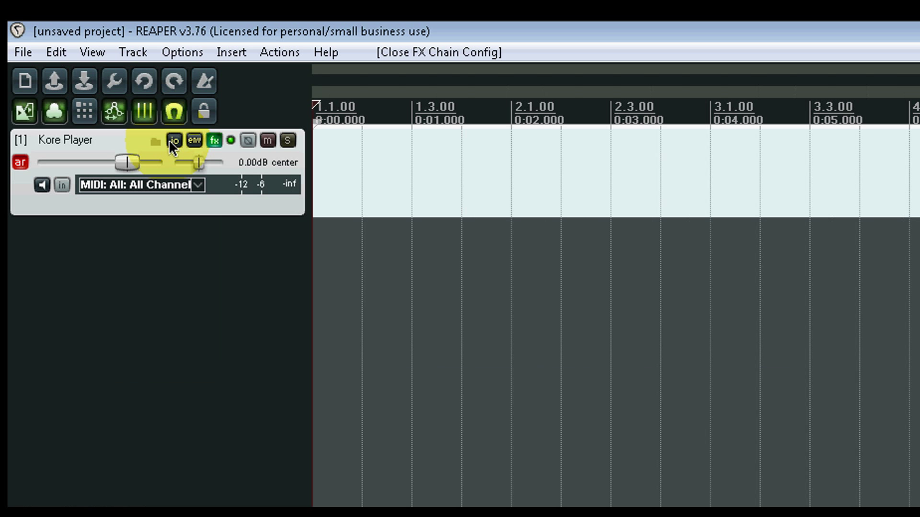
# In the Kore Player track's routing, add the audio hardware output 2: ReWire Output 2 / ReWire Output 3
pyautogui.click(170, 139)
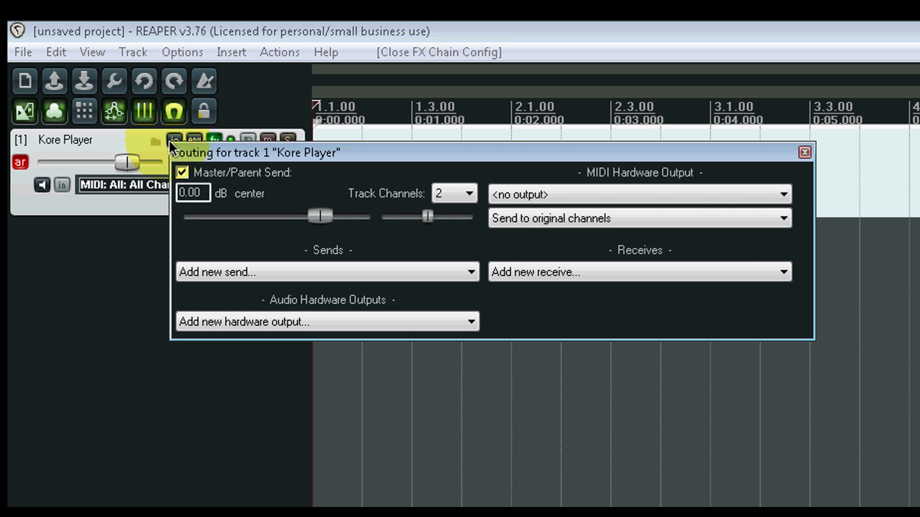
pyautogui.click(211, 322)
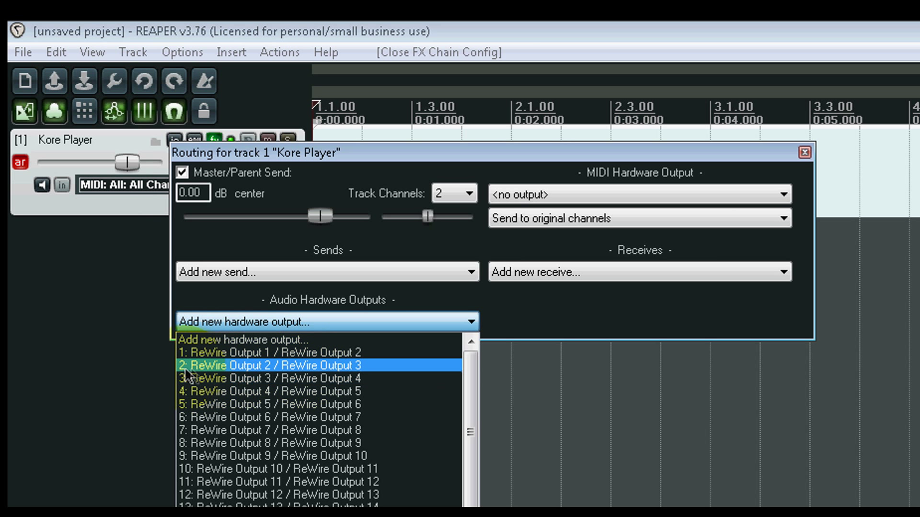
pyautogui.click(326, 365)
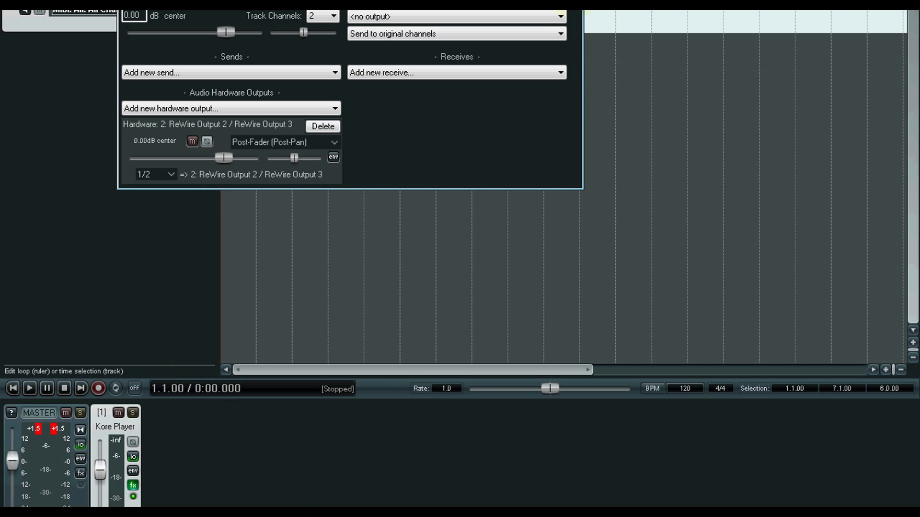
# Switch back to Pro Tools, close the ReWire plug-in window, and enlarge the ReaSynth 1 track in the Edit window
pyautogui.click(570, 12)
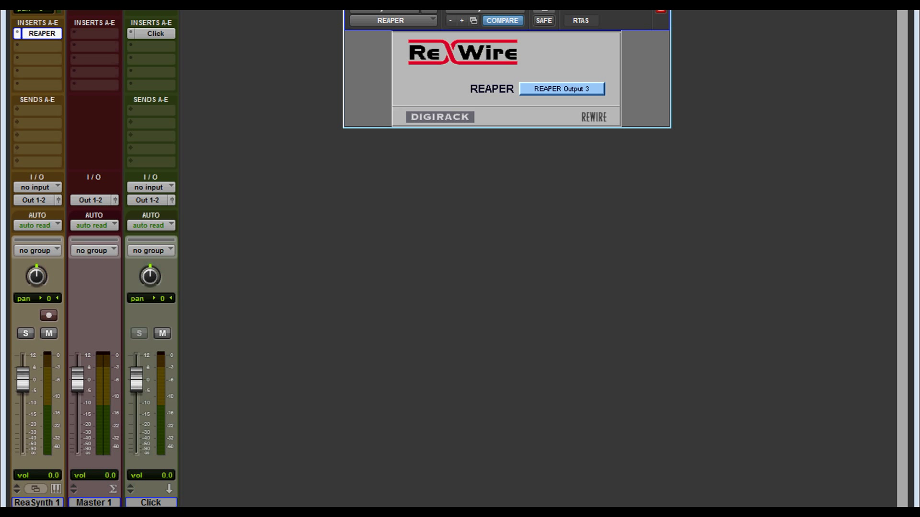
pyautogui.click(661, 11)
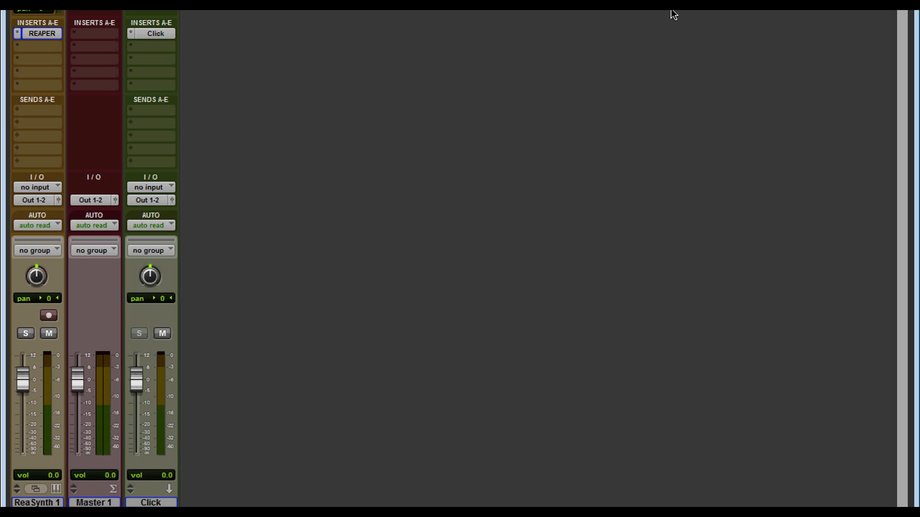
pyautogui.click(673, 14)
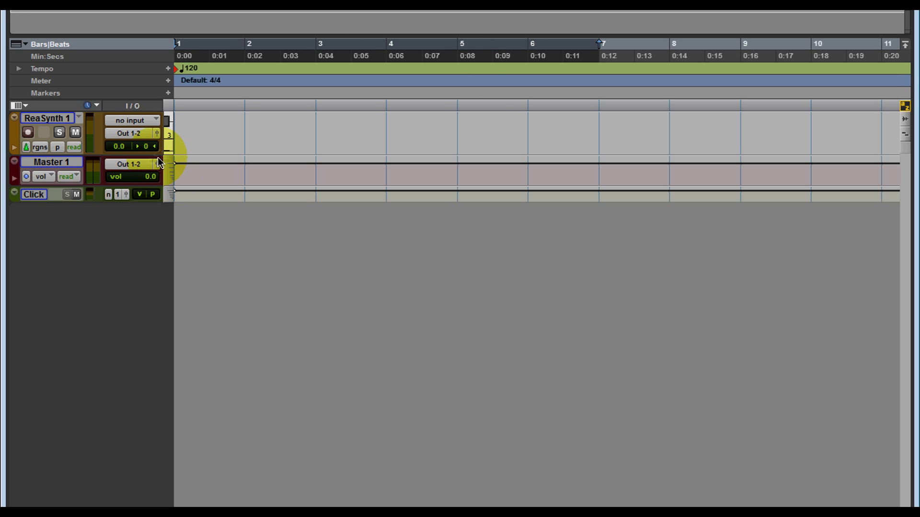
pyautogui.moveTo(174, 156); pyautogui.dragTo(174, 287)
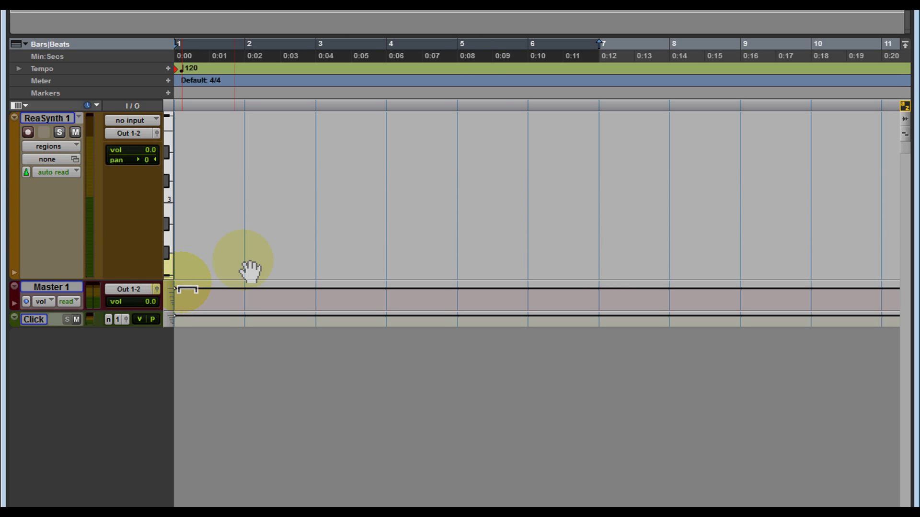
# Set the timeline selection in the Edit window to run from bar 1 to bar 5
pyautogui.press('F5')
pyautogui.moveTo(407, 227); pyautogui.dragTo(174, 229)
pyautogui.press('r')
pyautogui.press('r')
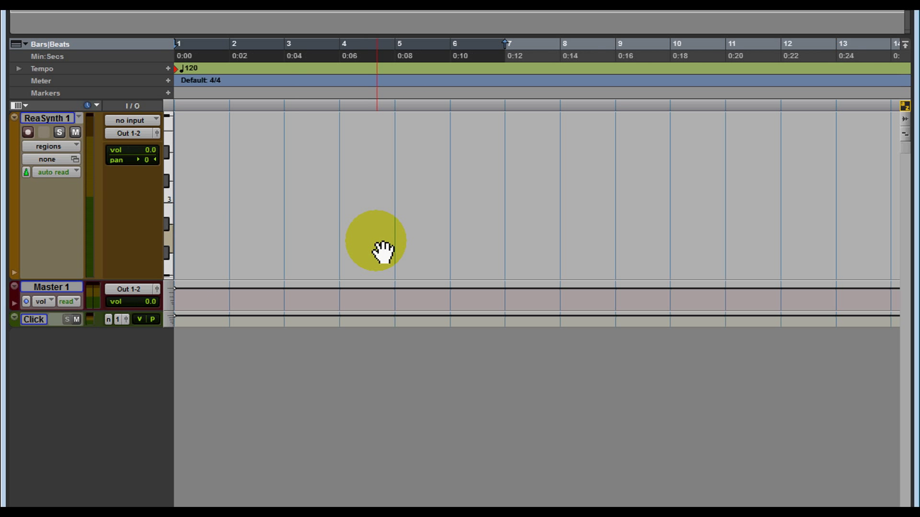
pyautogui.moveTo(505, 44); pyautogui.dragTo(397, 55)
# Record-enable the ReaSynth 1 track and record a four-bar MIDI part starting at bar 1
pyautogui.hotkey('ctrl', '=')
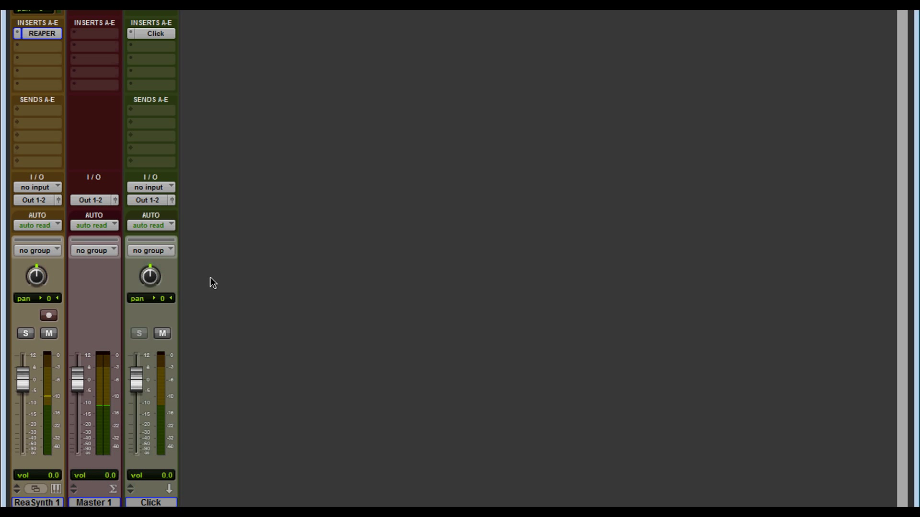
pyautogui.hotkey('ctrl', '=')
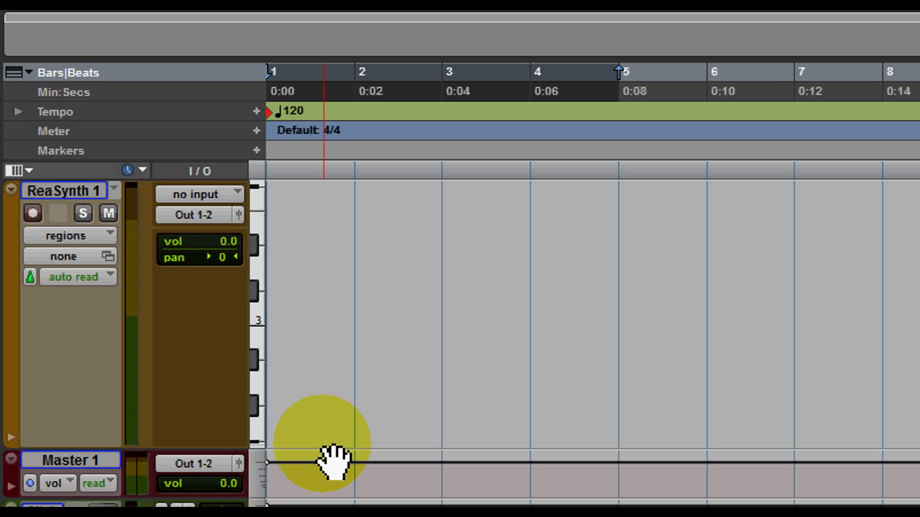
pyautogui.press('Return')
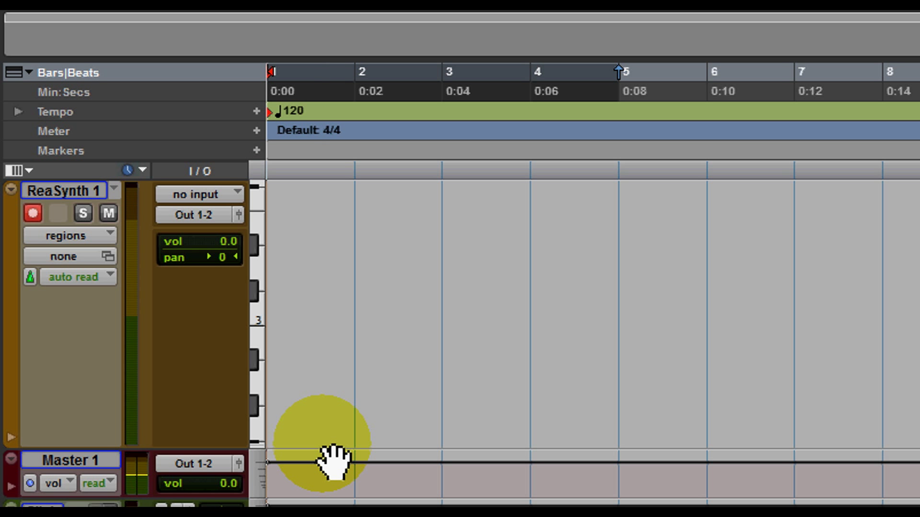
pyautogui.hotkey('ctrl', 'space')
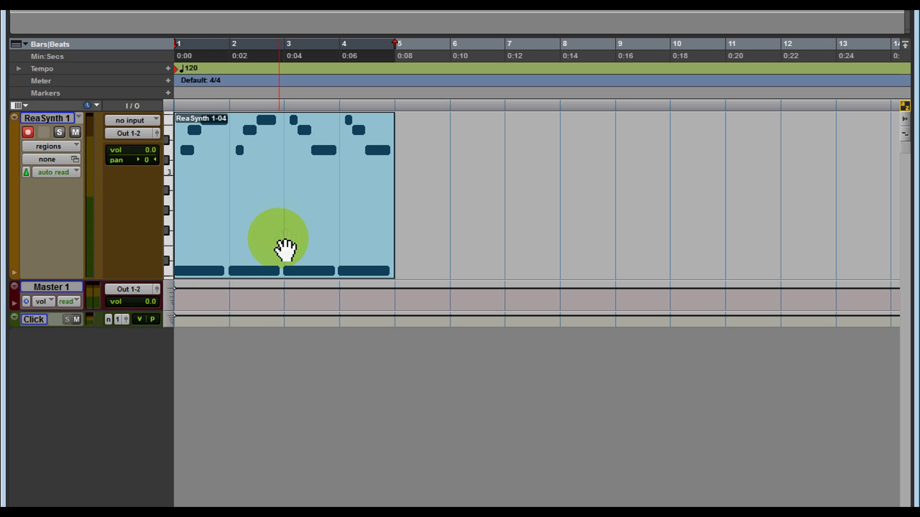
# Quantize the recorded MIDI region on ReaSynth 1 to a 1/16 note grid, preserving note duration
pyautogui.click(278, 229)
pyautogui.hotkey('alt', '0')
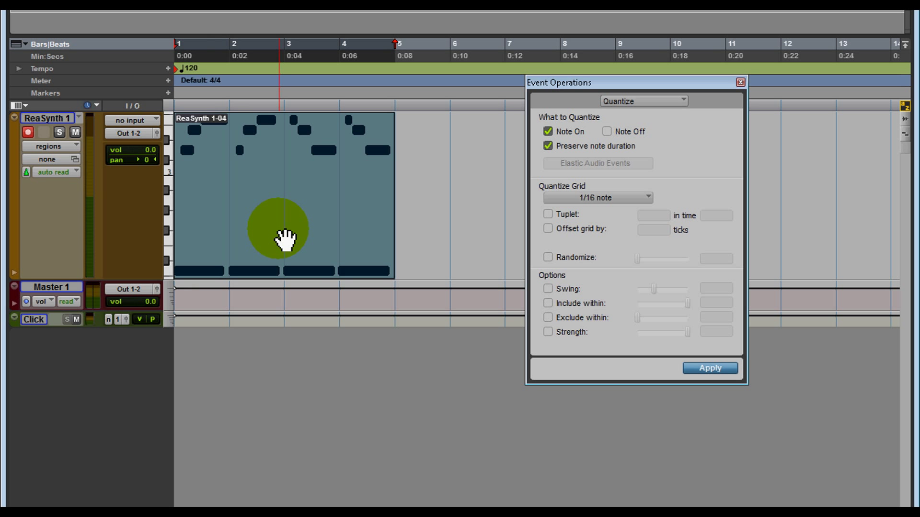
pyautogui.press('Return')
pyautogui.hotkey('alt', '0')
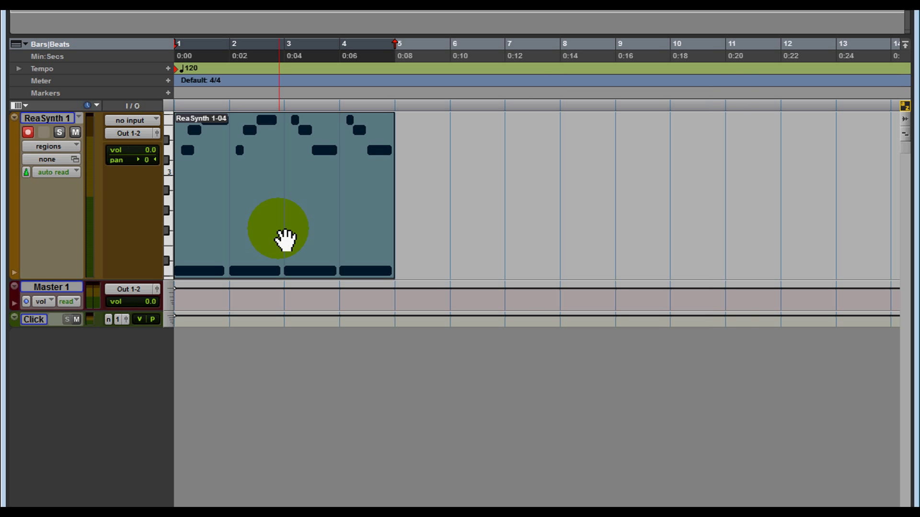
# Play back the quantized ReaSynth 1 region from bar 1, then stop playback
pyautogui.press('space')
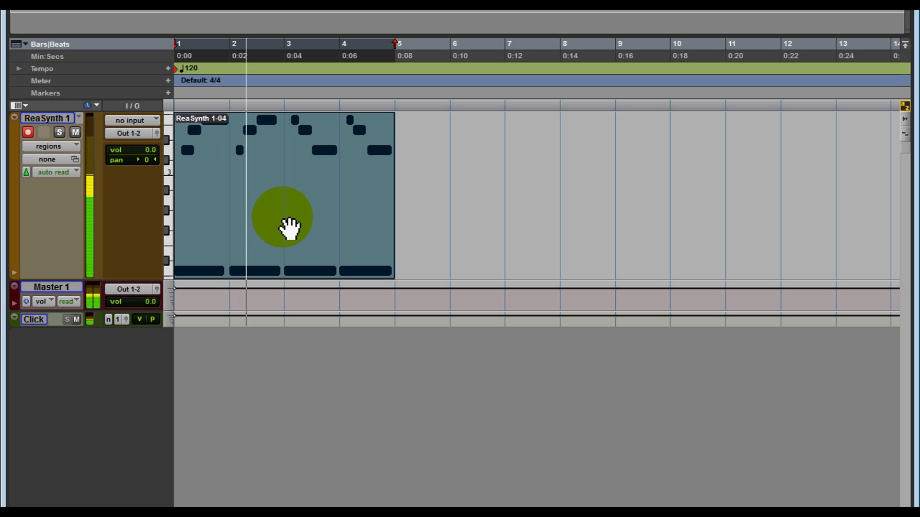
pyautogui.click(211, 303)
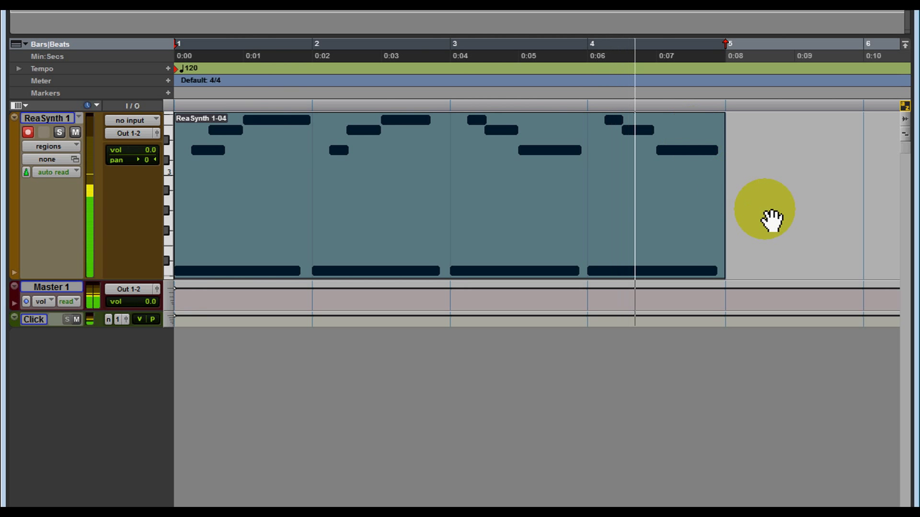
pyautogui.press('space')
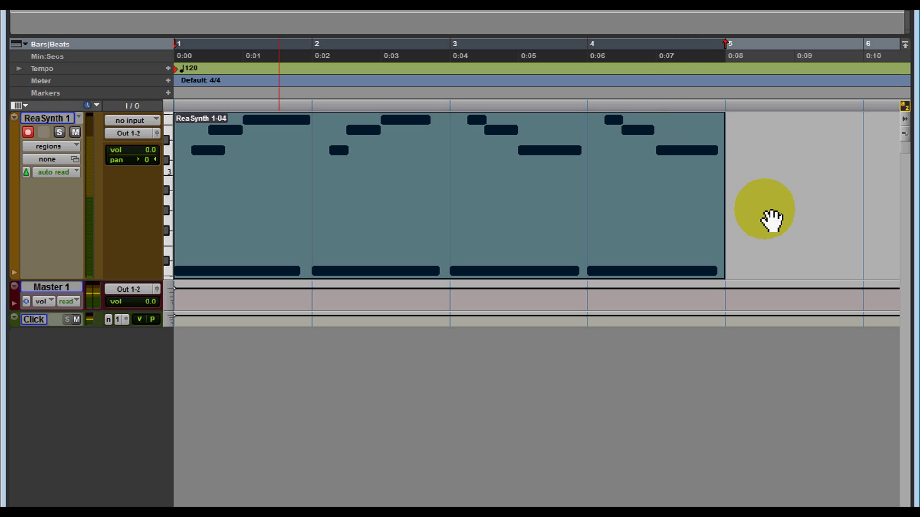
# Open the System Usage window to check the CPU and disk activity
pyautogui.click(311, 5)
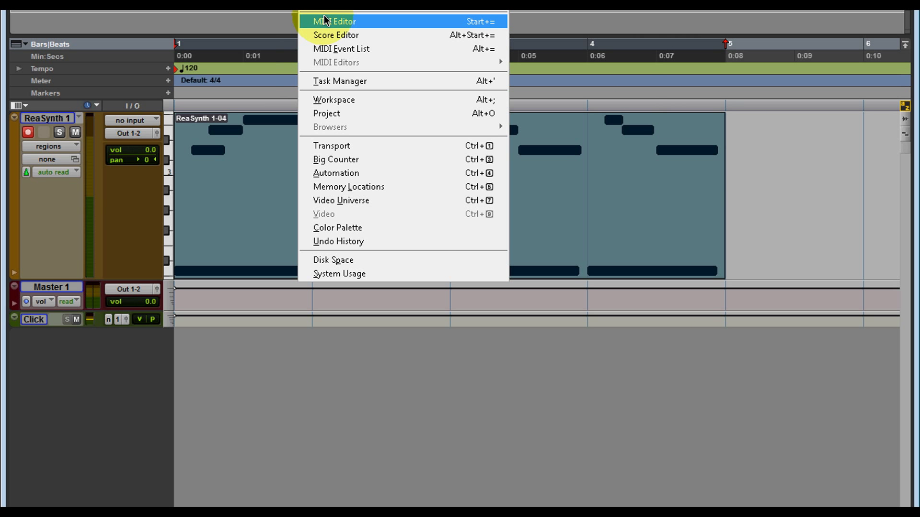
pyautogui.click(356, 275)
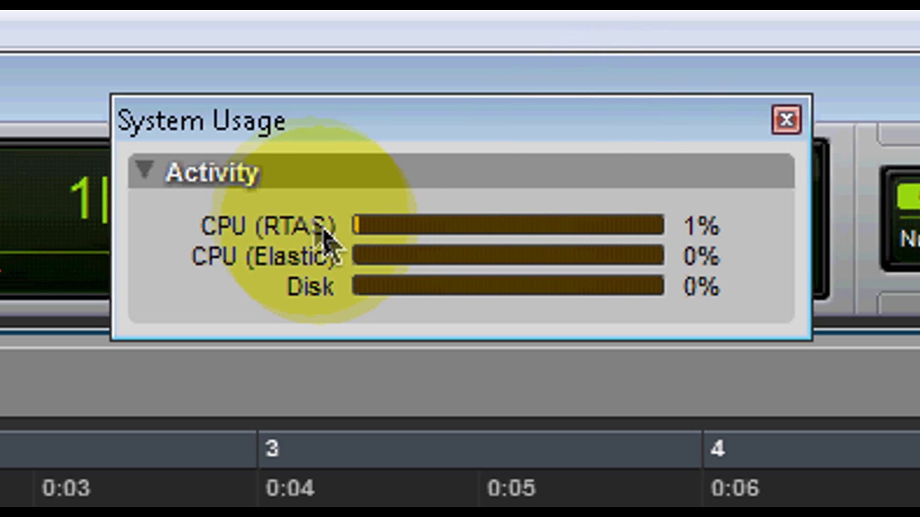